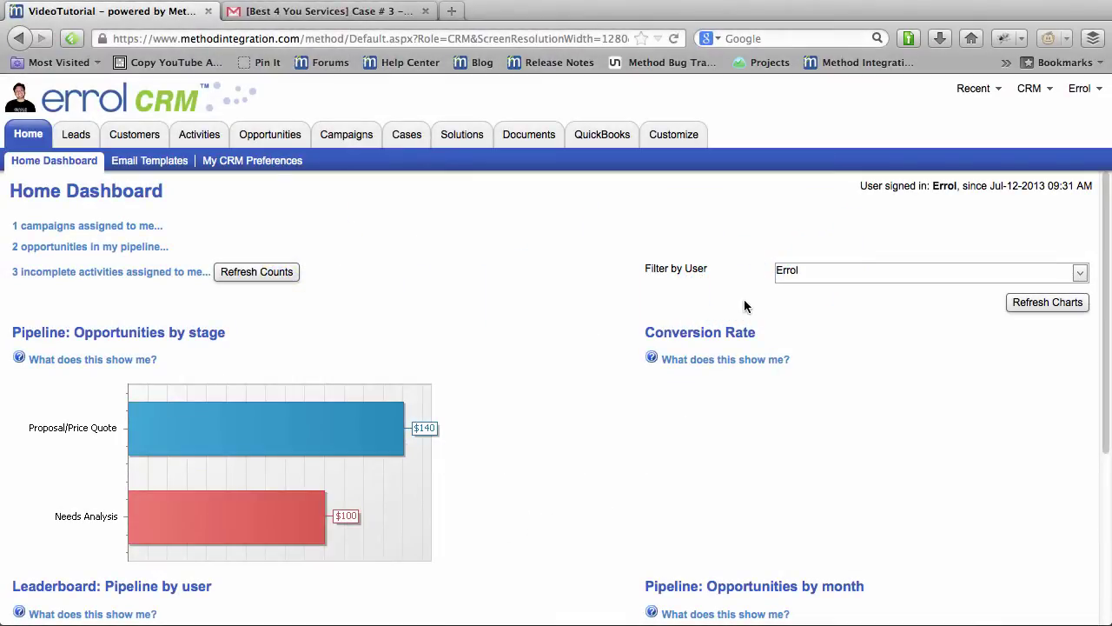
Step: Open case 3 from the existing cases list and play the customer's YouTube video "My Pen Doesn't Work"
left_click(407, 137)
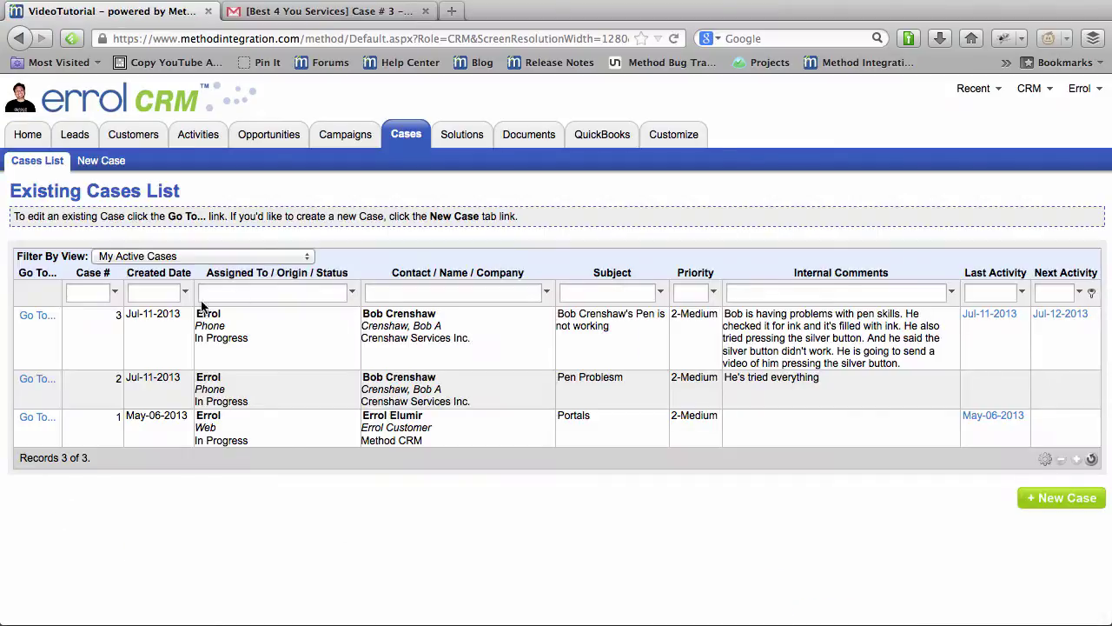
left_click(35, 315)
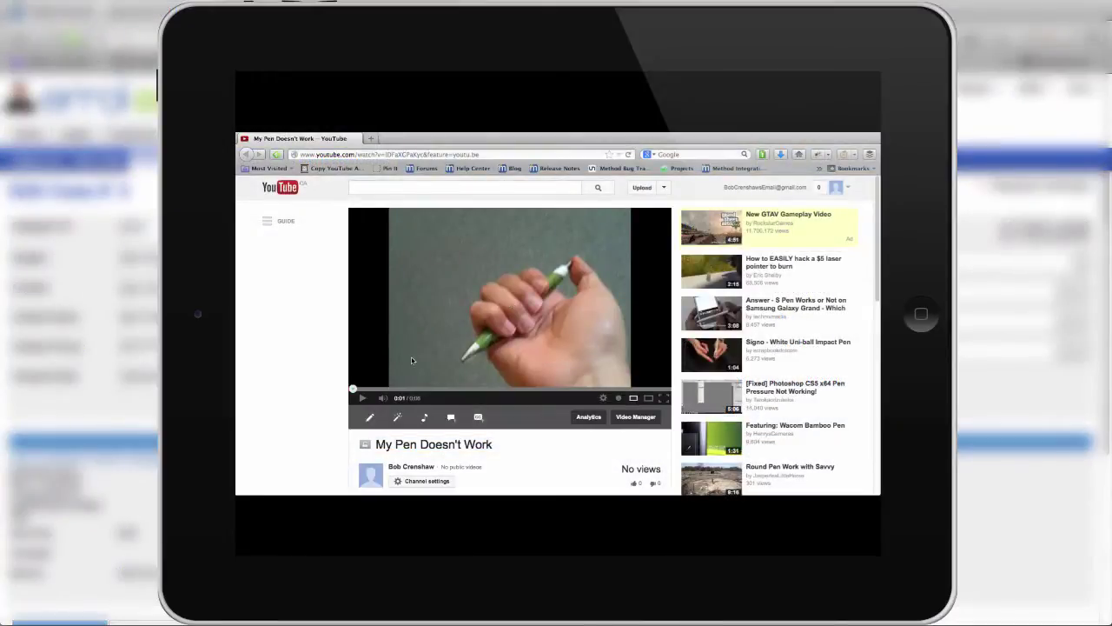
left_click(364, 398)
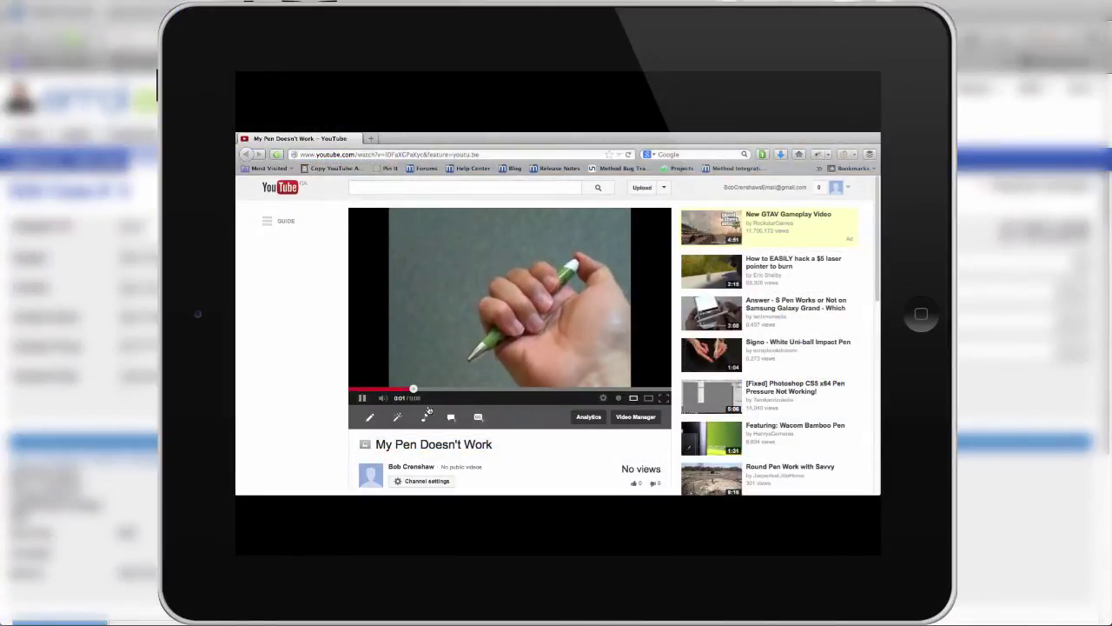
scroll(518, 449, "down", 1)
scroll(519, 449, "down", 1)
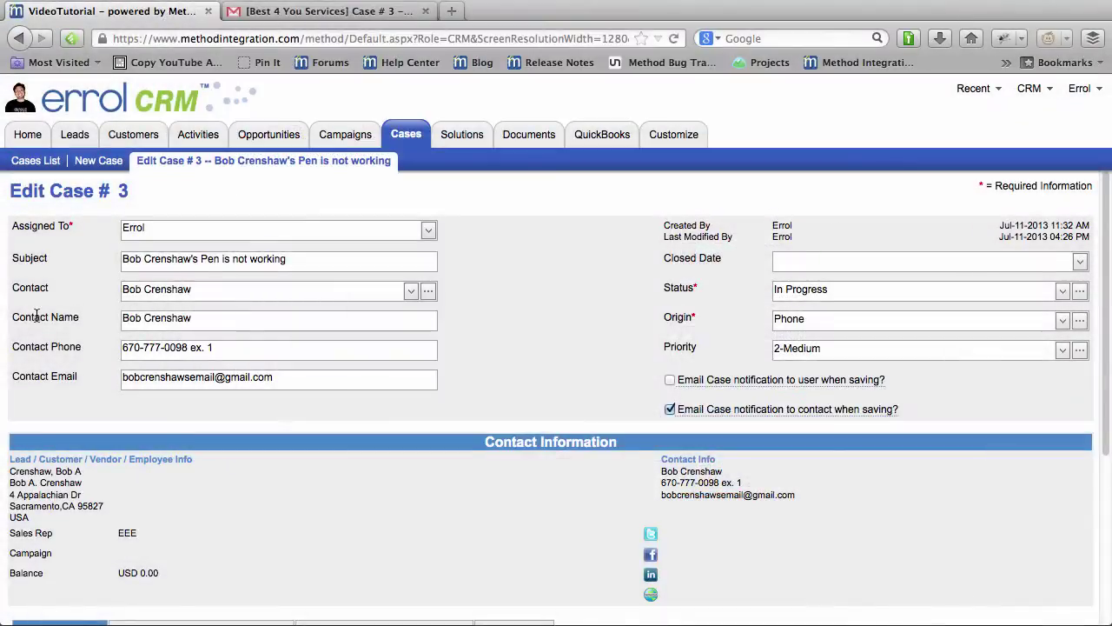
Step: Review the existing case dialog of case 3, including the staff reply and its attached photo
scroll(36, 316, "down", 5)
left_click(206, 384)
scroll(209, 382, "down", 2)
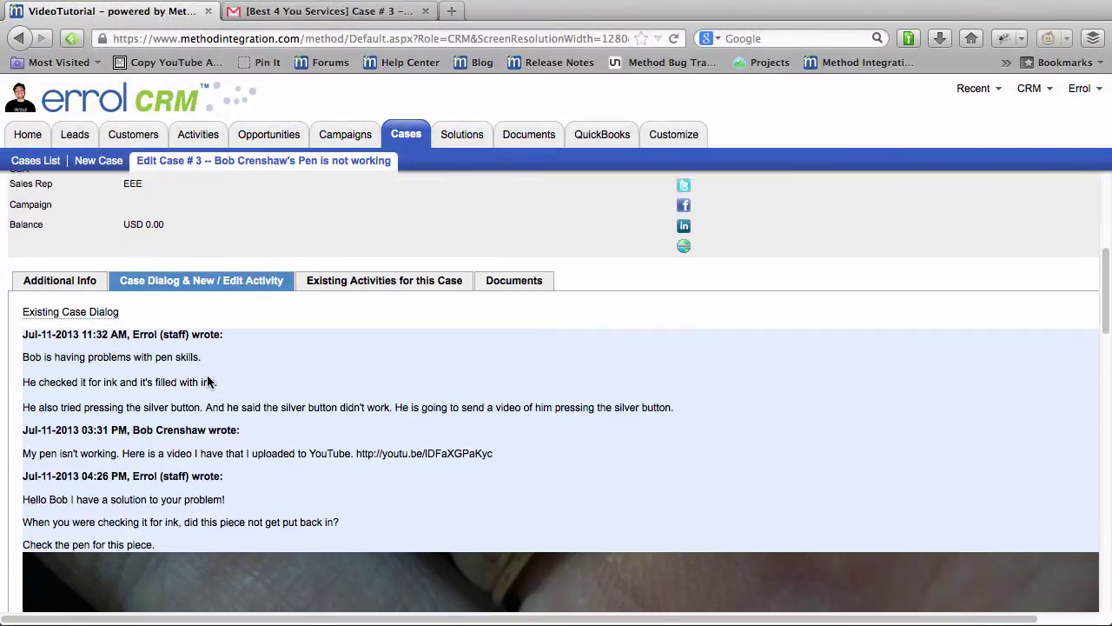
scroll(207, 380, "down", 10)
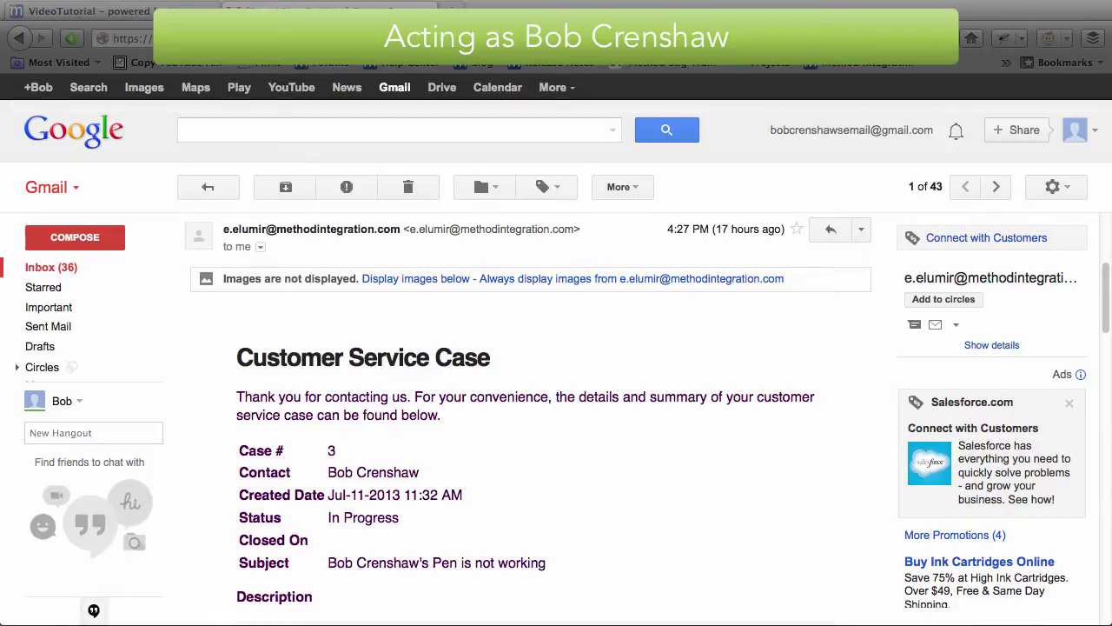
Step: Read the Customer Service Case email in the customer's Gmail, from the case details through the latest staff reply
scroll(622, 424, "down", 3)
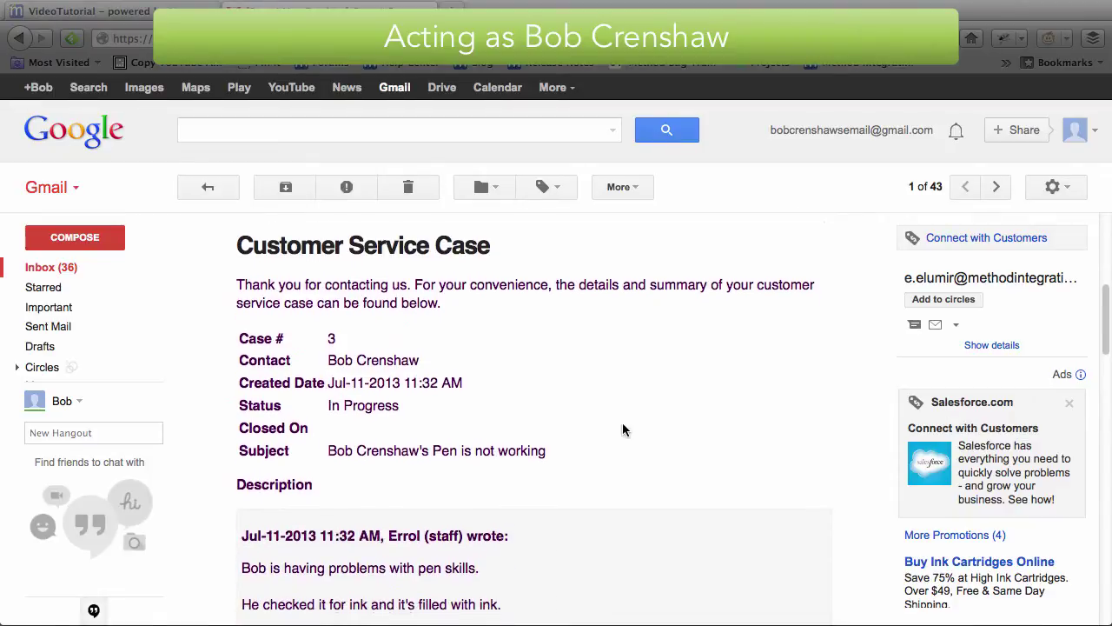
scroll(622, 426, "down", 3)
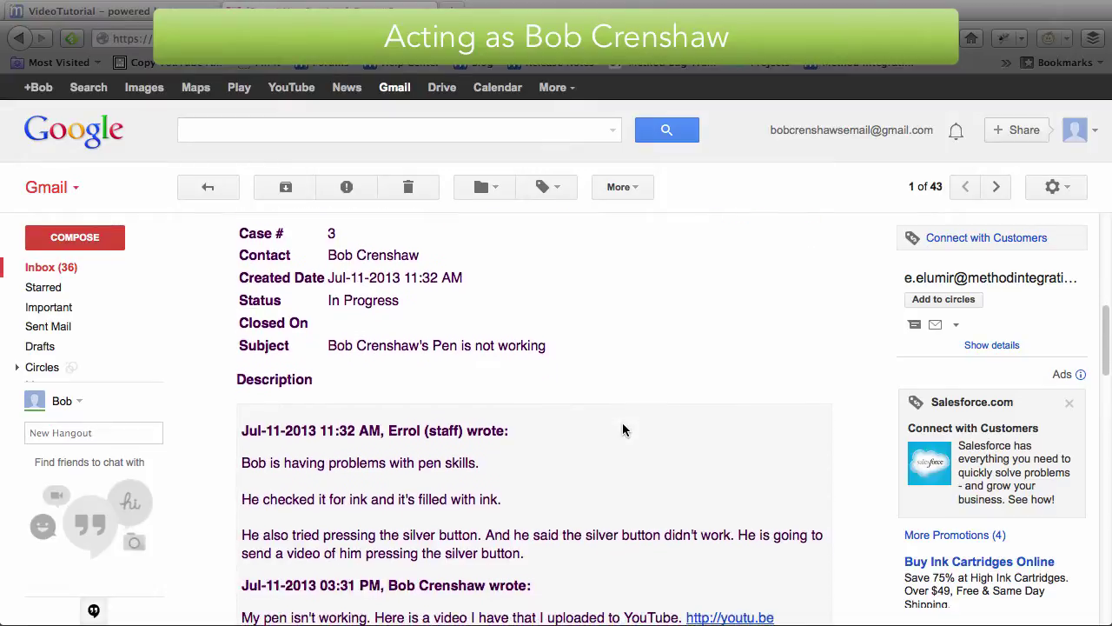
scroll(622, 422, "down", 6)
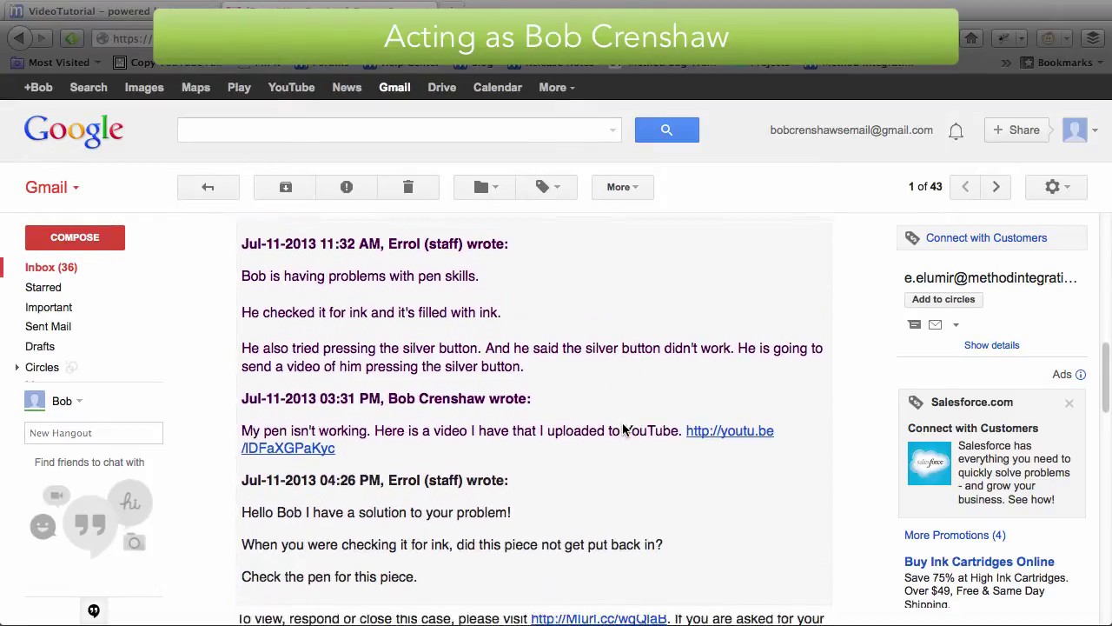
scroll(622, 422, "down", 3)
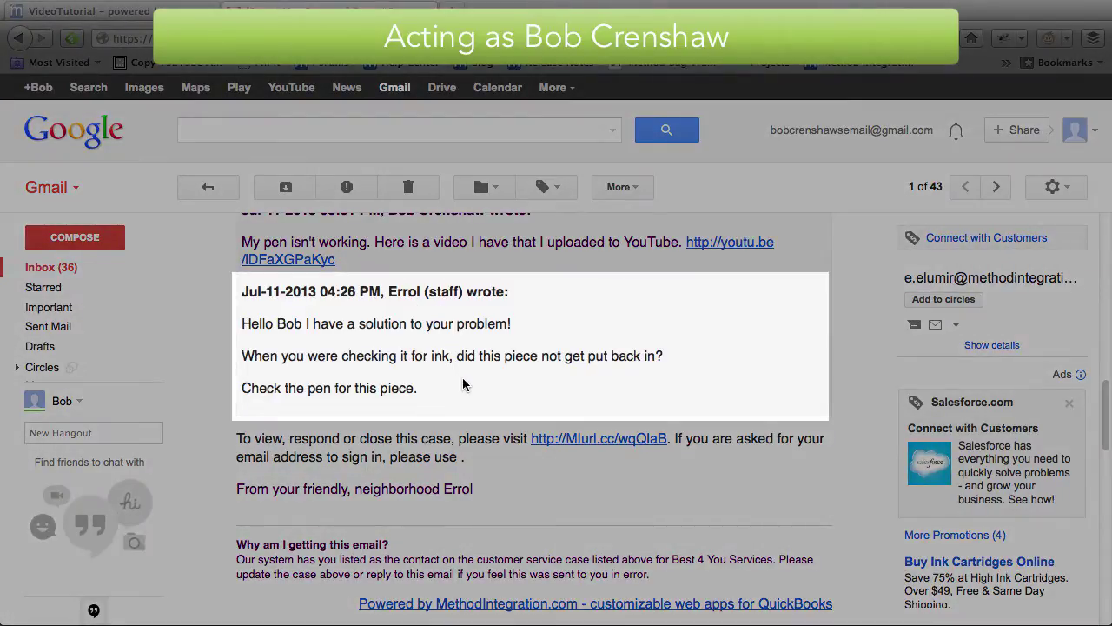
Step: Follow the case link in the email and sign in to the customer portal with the contact's email address
scroll(517, 400, "down", 1)
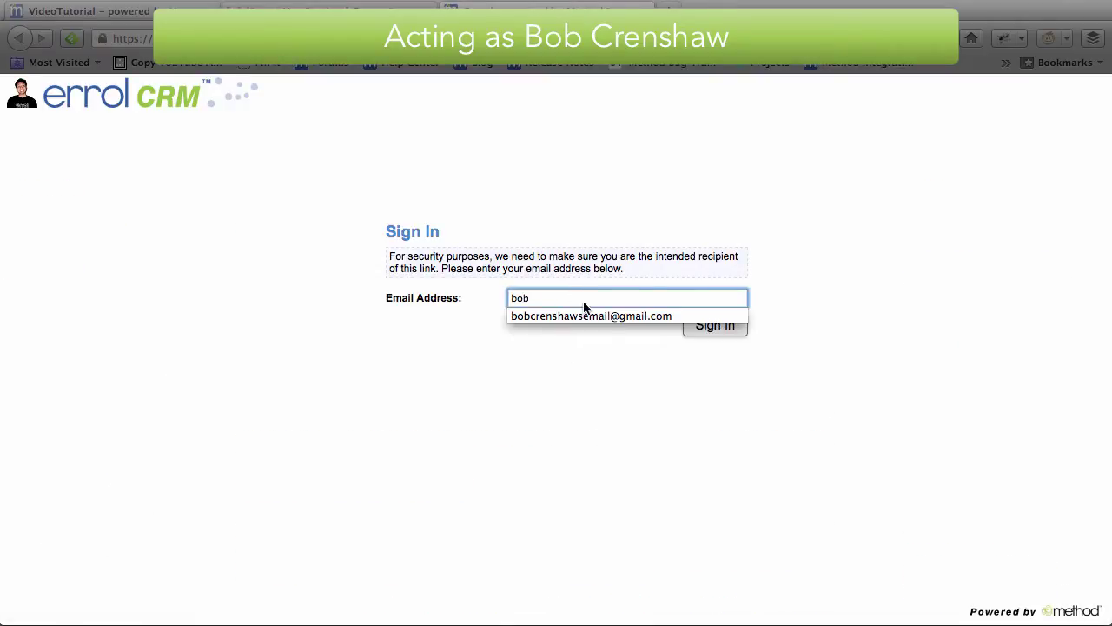
left_click(586, 315)
left_click(710, 329)
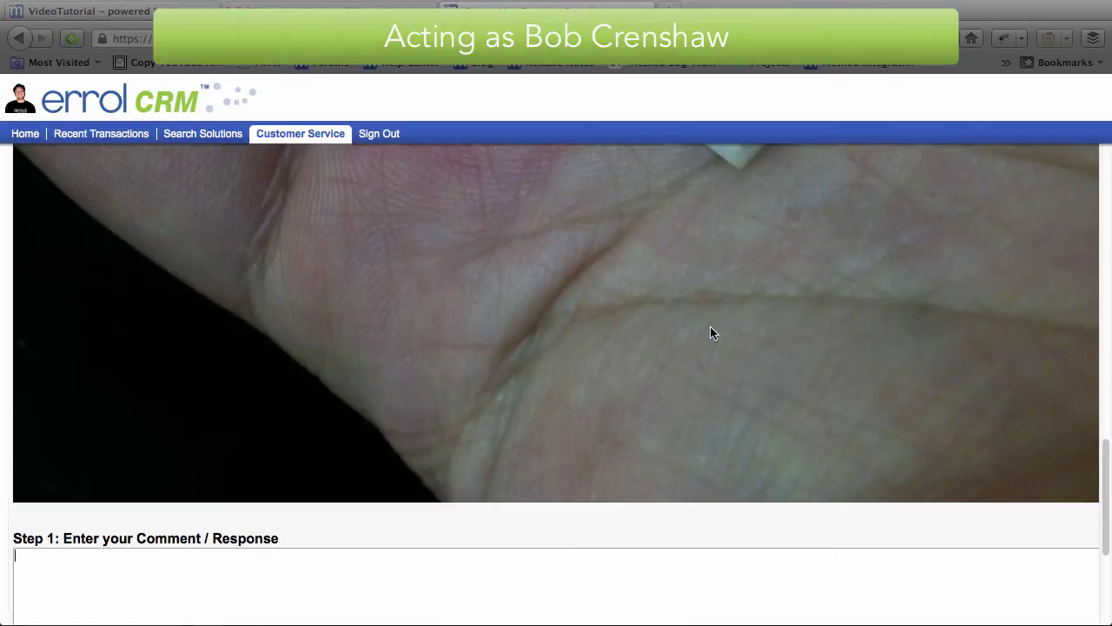
Step: Examine the photo of the white pen piece in the staff reply on the portal's case page
scroll(710, 326, "up", 5)
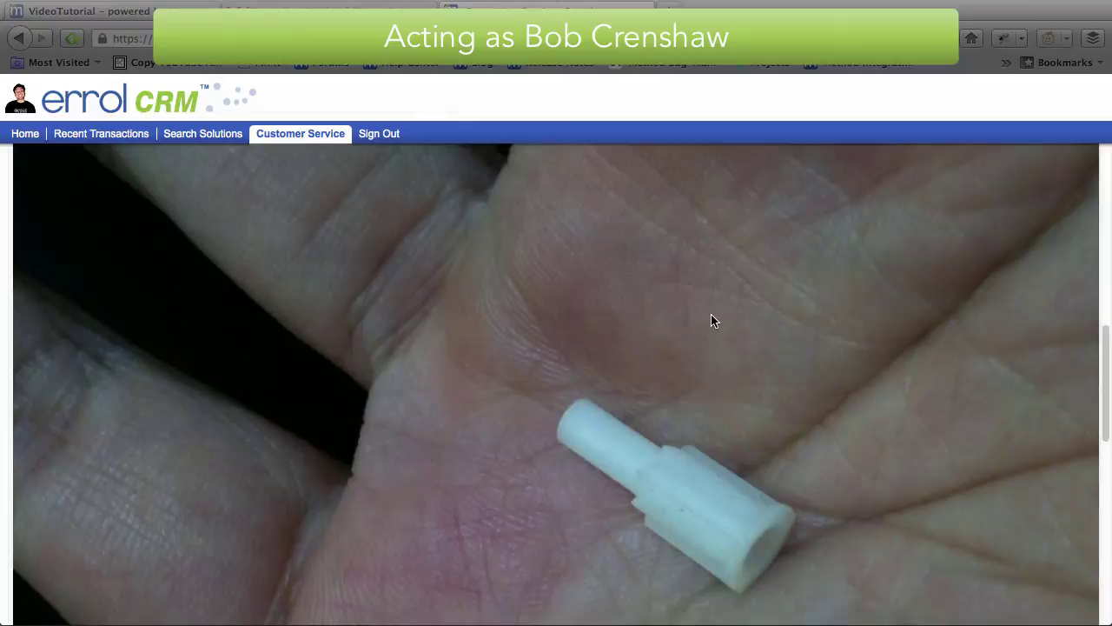
scroll(711, 319, "up", 4)
scroll(710, 319, "down", 5)
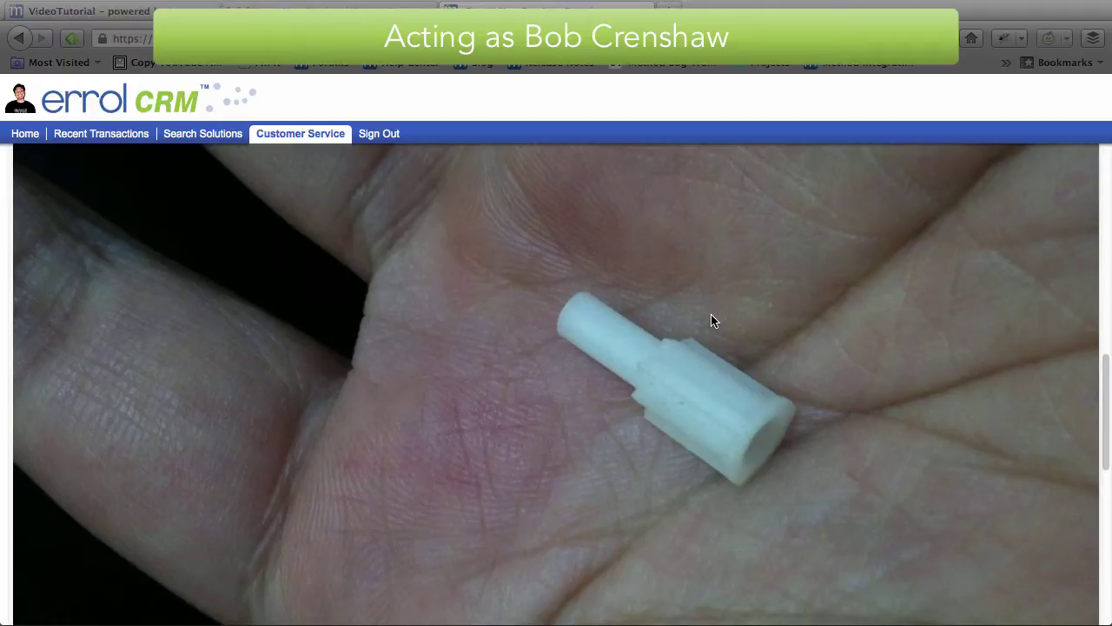
Step: Enter the case comment "That works! I put the piece in my pen. And now my pen can write again! Thank you!"
scroll(711, 320, "down", 10)
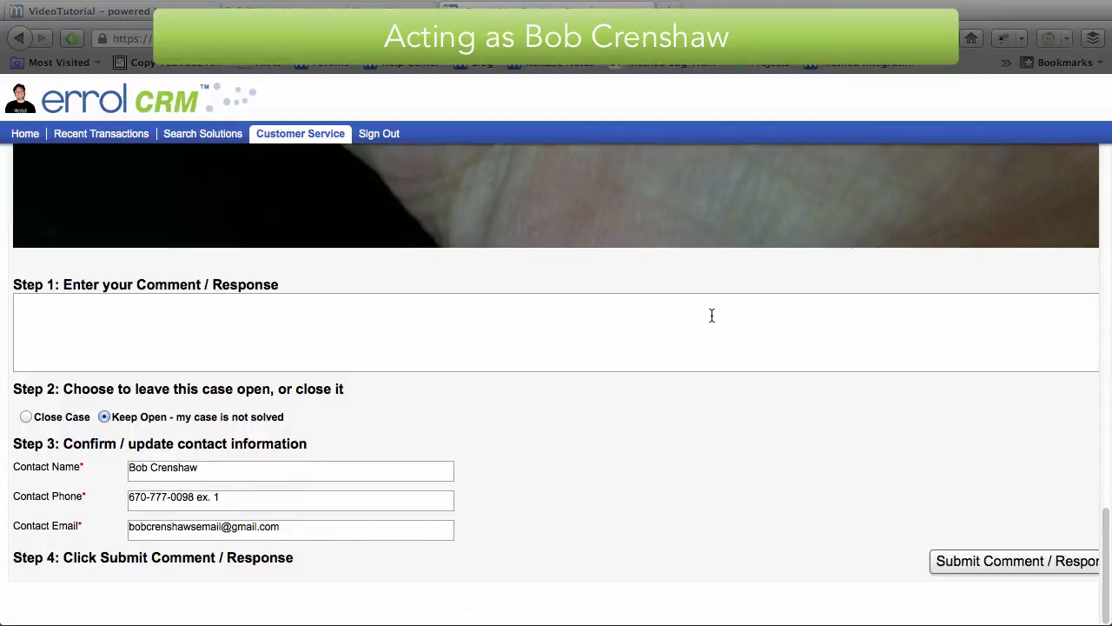
type("That works!")
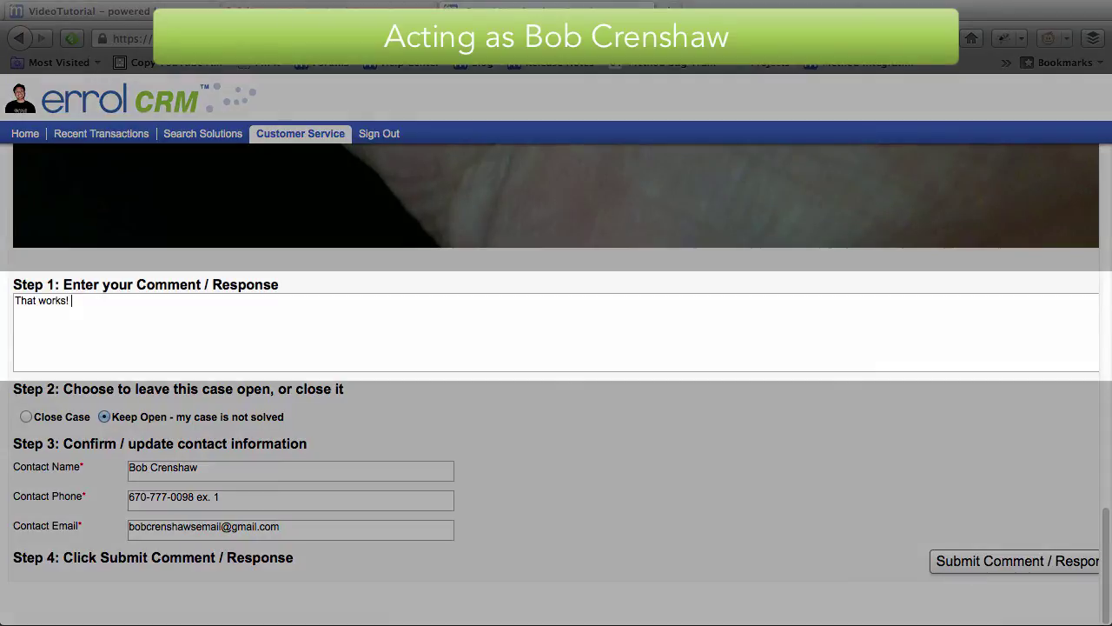
type(" I put the piece in my pen. And no")
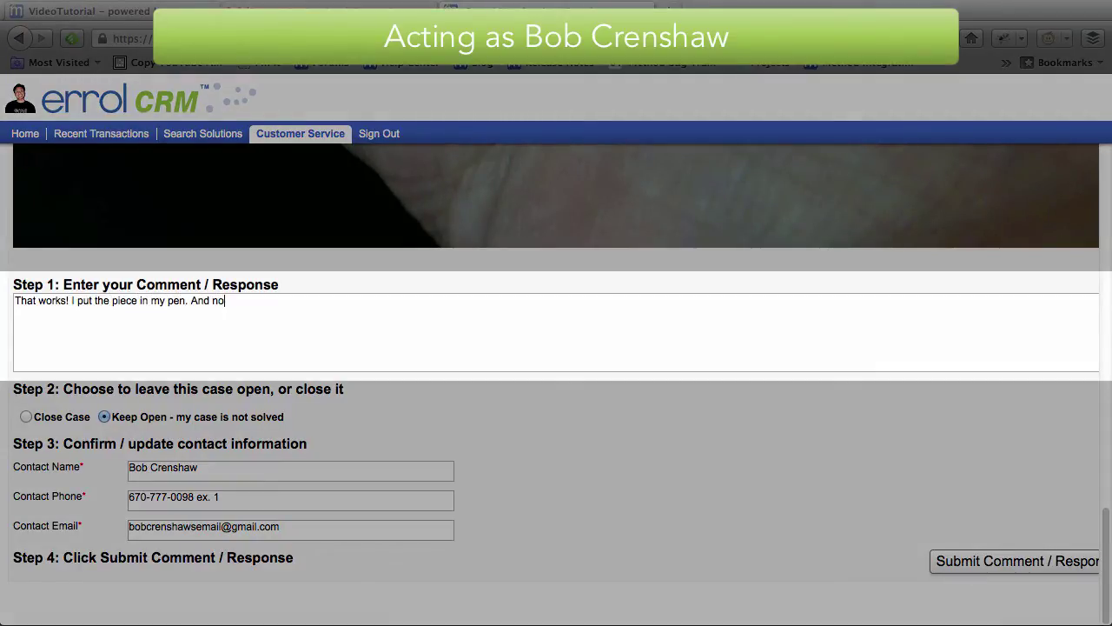
type("w my pen can write again! Thank you!")
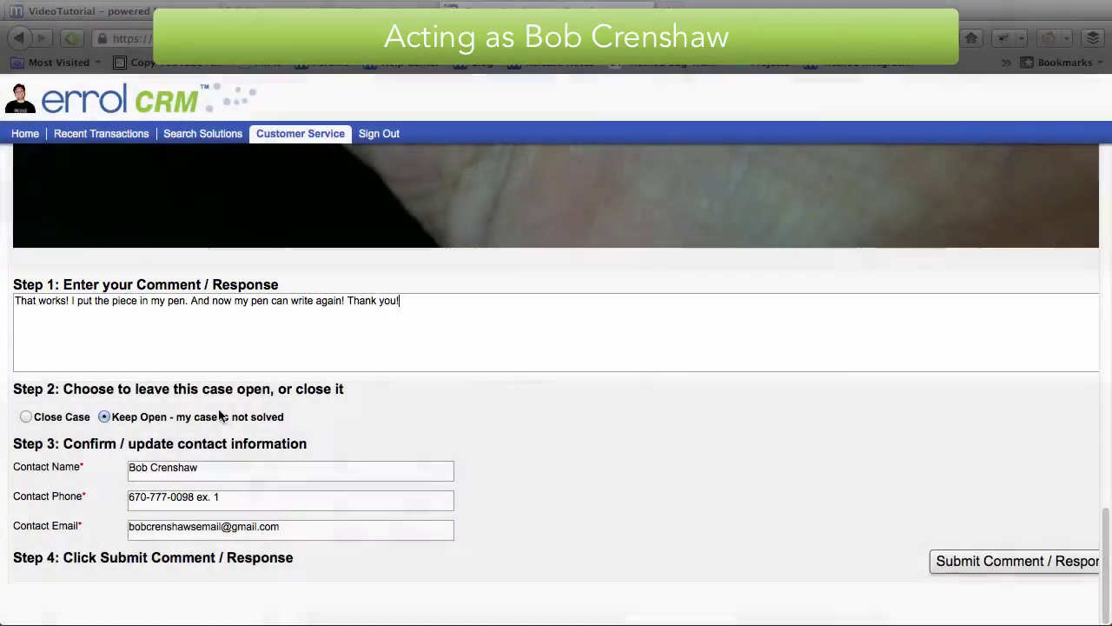
Step: Choose Close Case for the customer's case and submit the comment
left_click(69, 418)
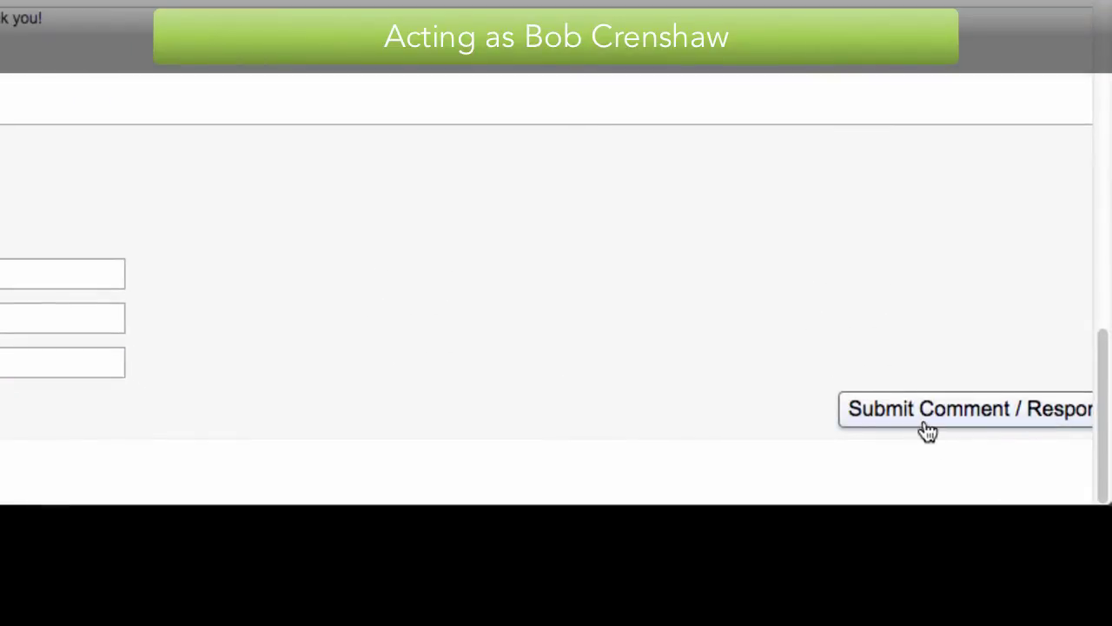
left_click(926, 425)
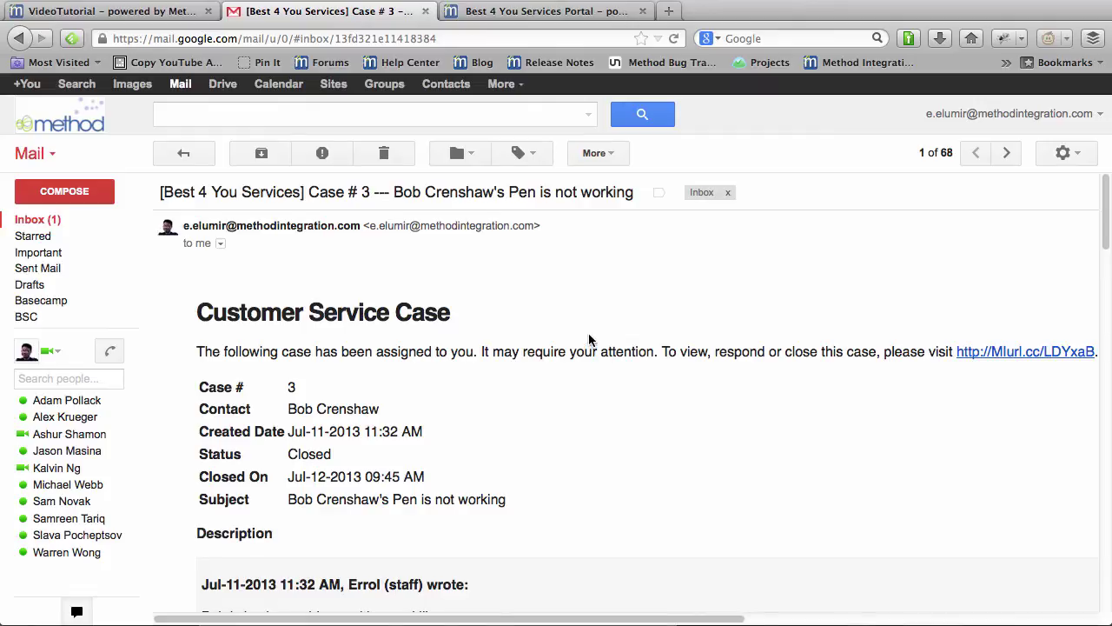
Step: Read the staff notification email for case 3, from its status details to the customer's final comment
scroll(588, 339, "down", 3)
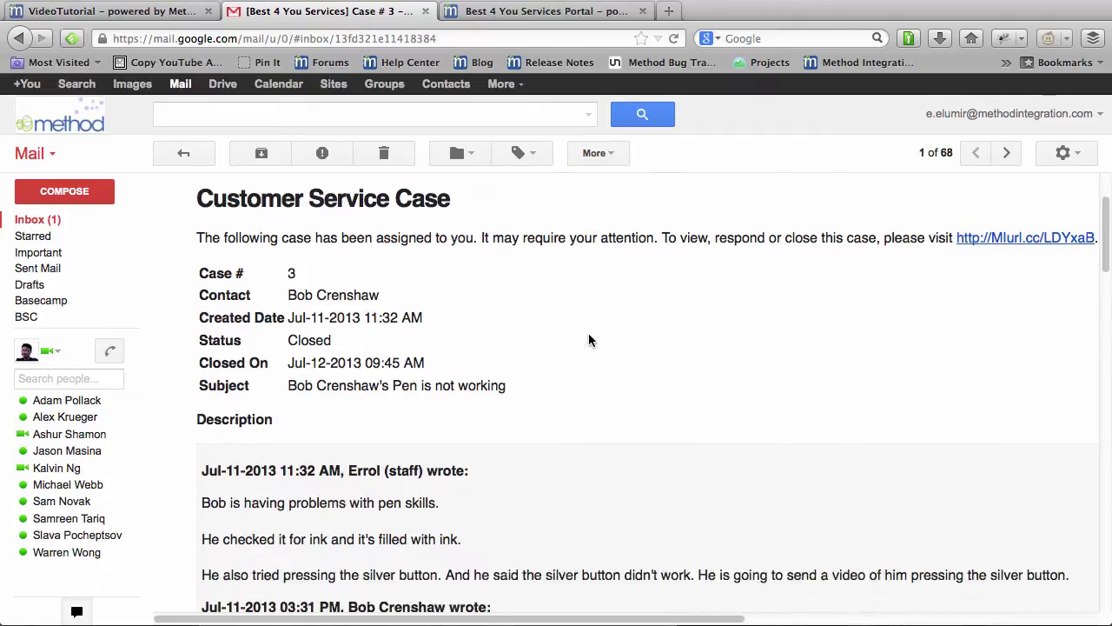
scroll(589, 339, "down", 2)
scroll(588, 339, "down", 5)
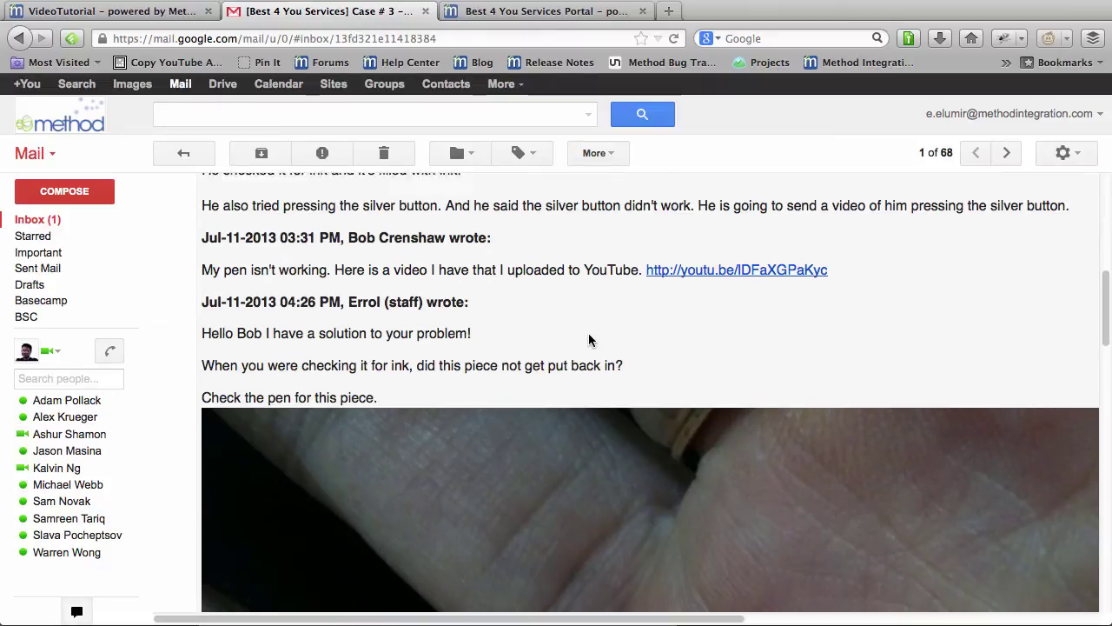
scroll(589, 339, "down", 12)
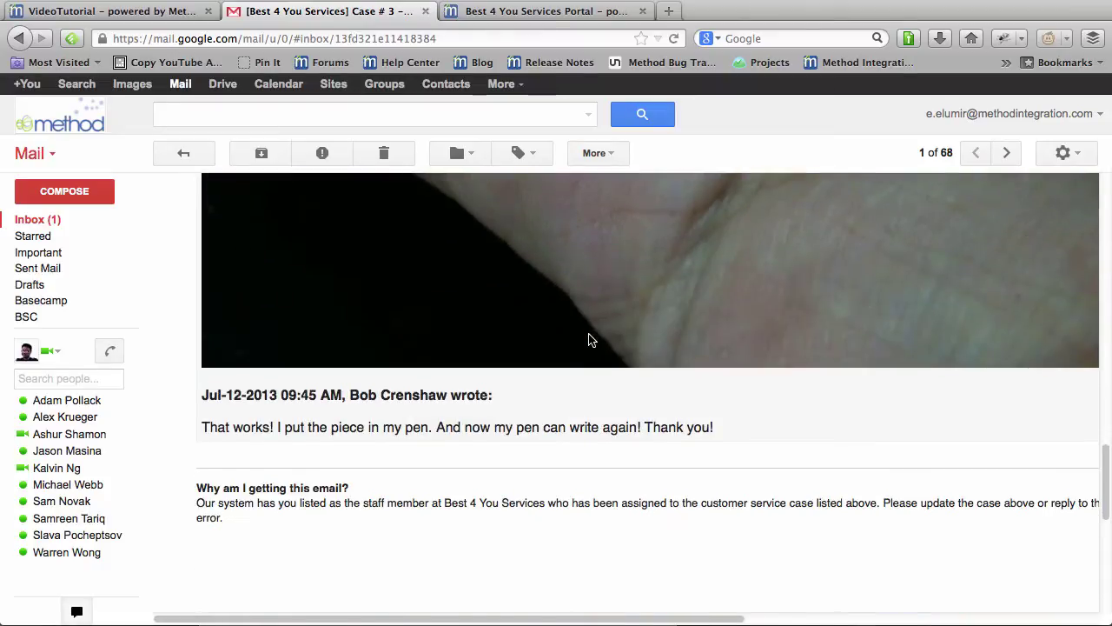
scroll(589, 340, "down", 1)
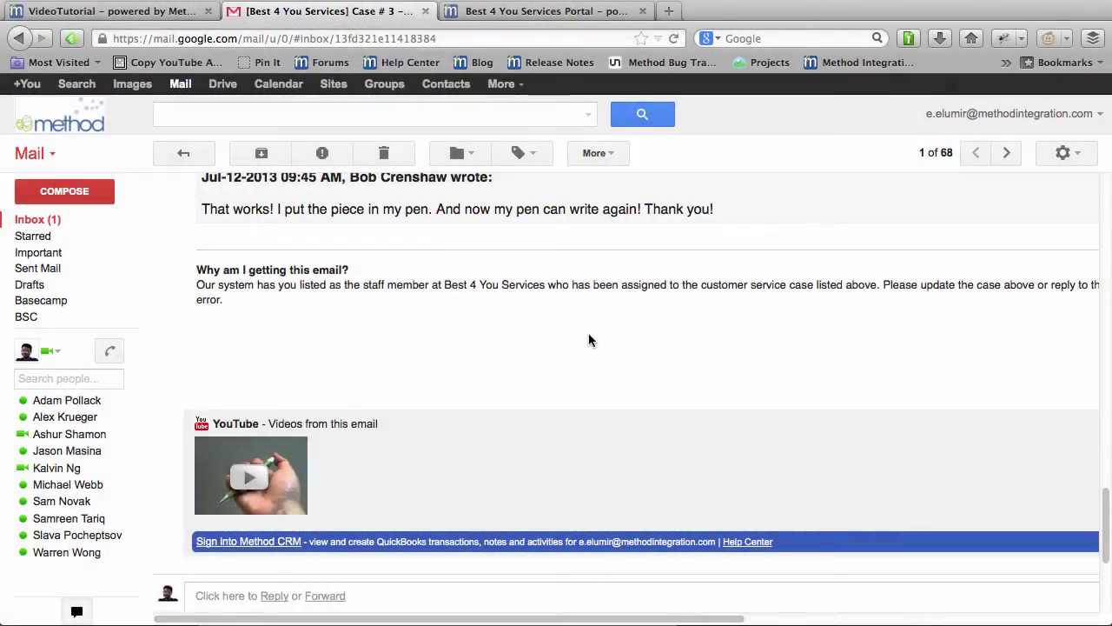
Step: Switch back to Method CRM, open the cases list and filter it by the My Closed Cases view
left_click(161, 12)
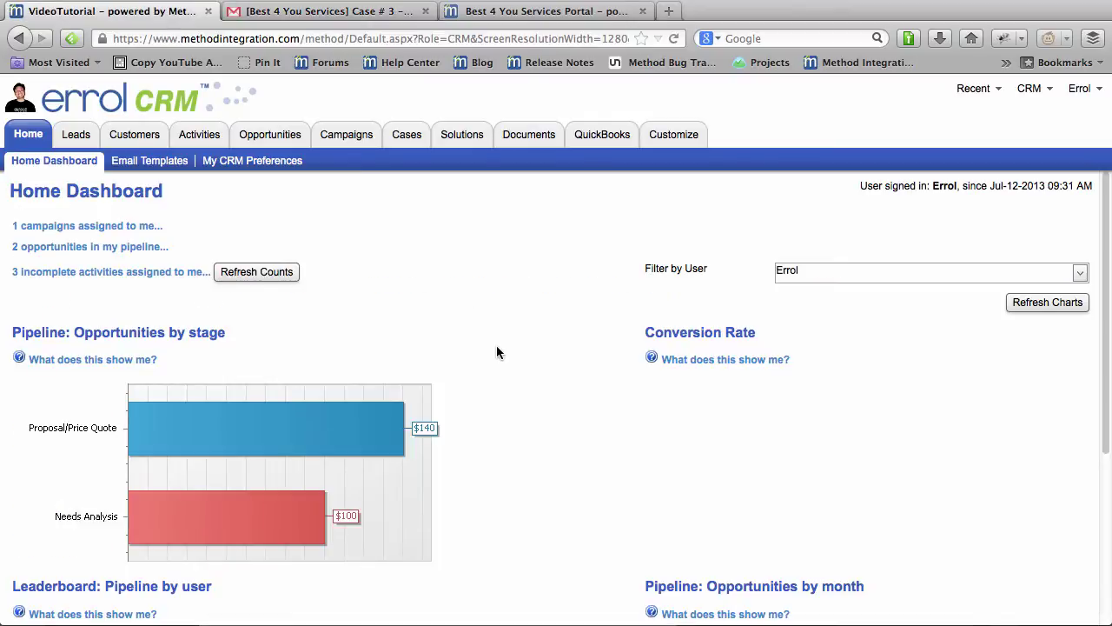
left_click(406, 134)
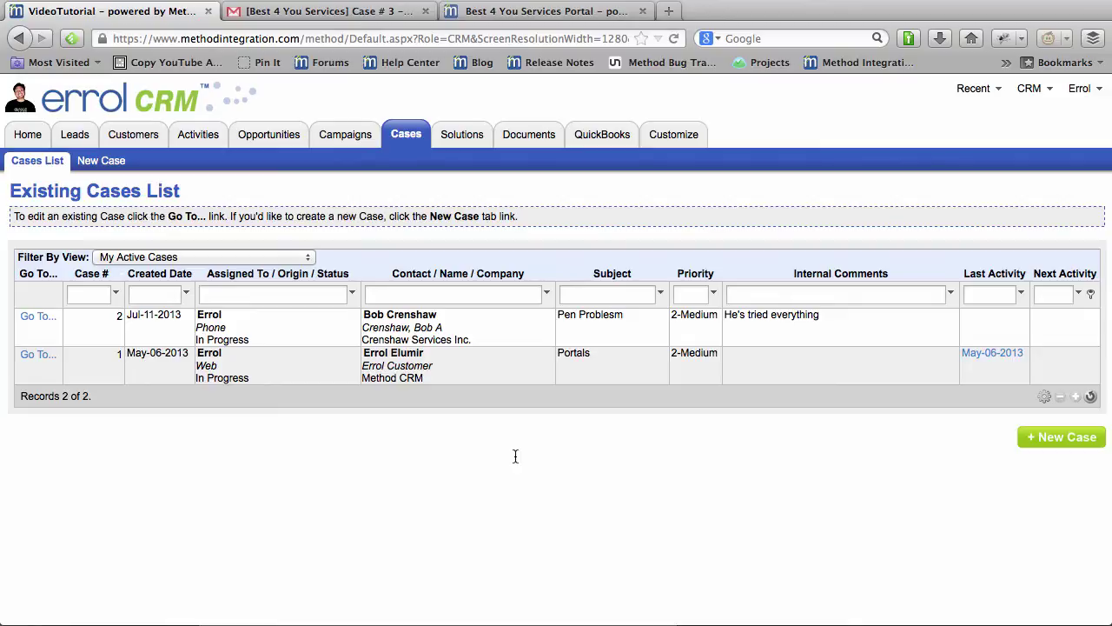
left_click(284, 257)
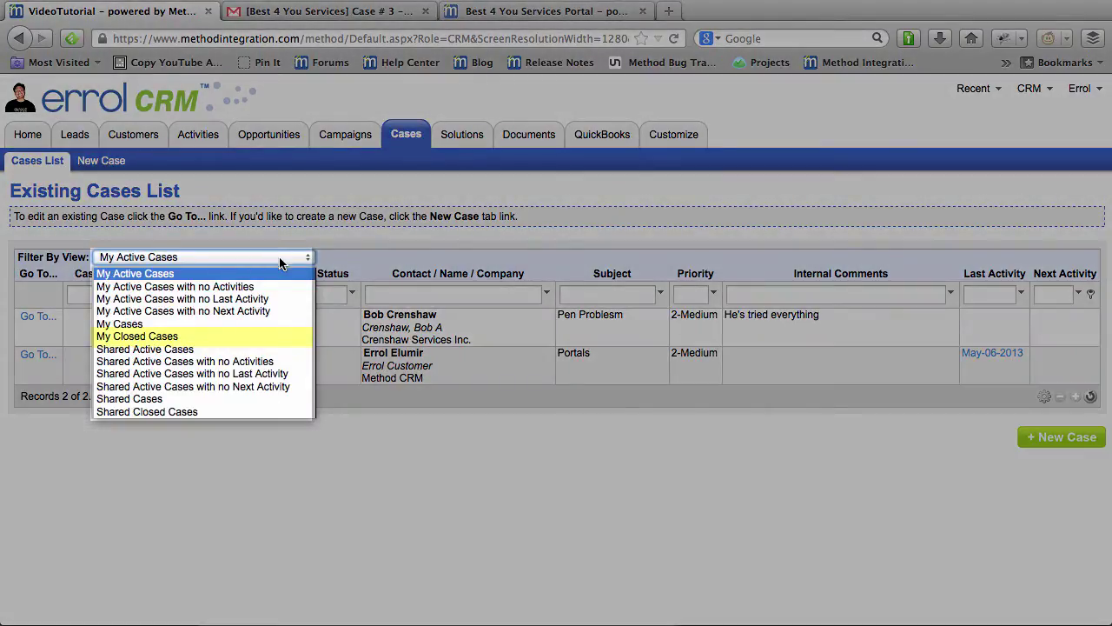
left_click(244, 335)
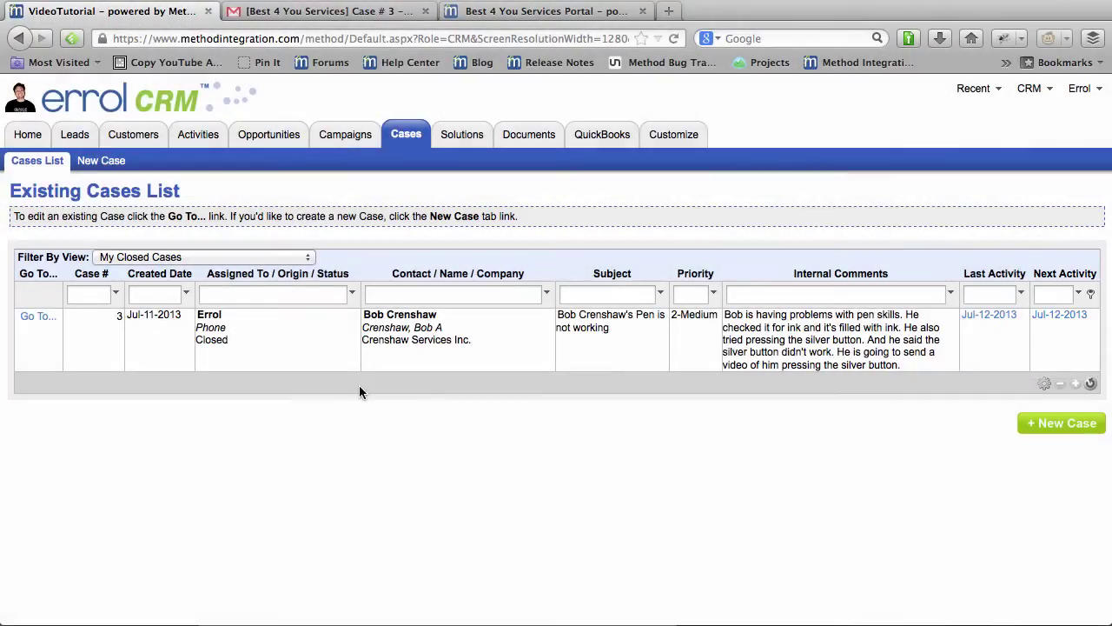
Step: Open closed case 3 and review the existing activities recorded for it
left_click(39, 317)
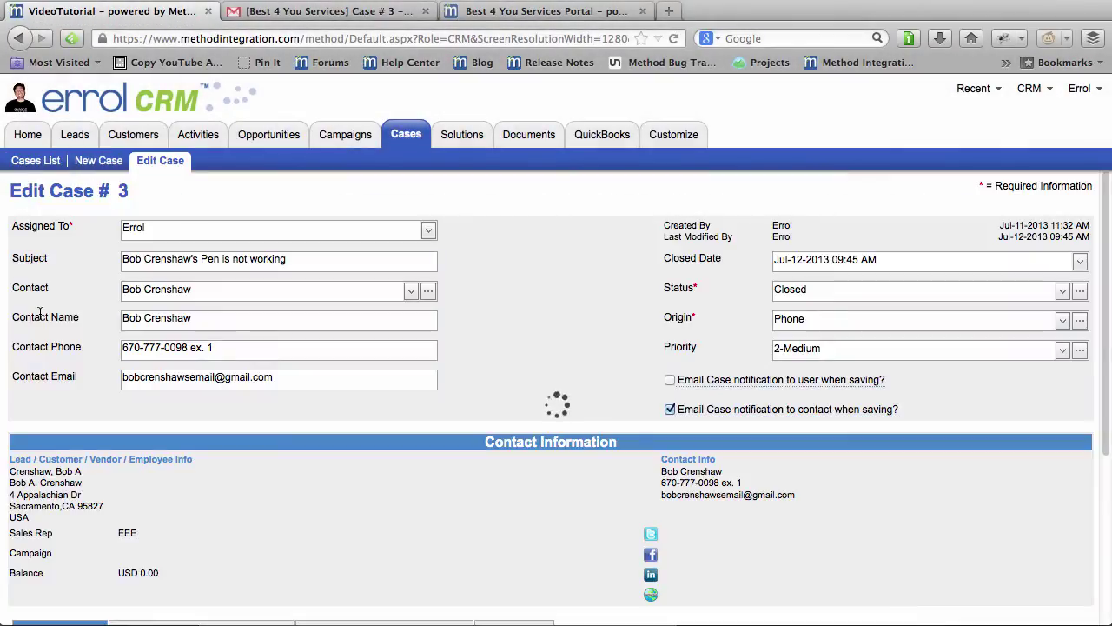
scroll(557, 363, "down", 5)
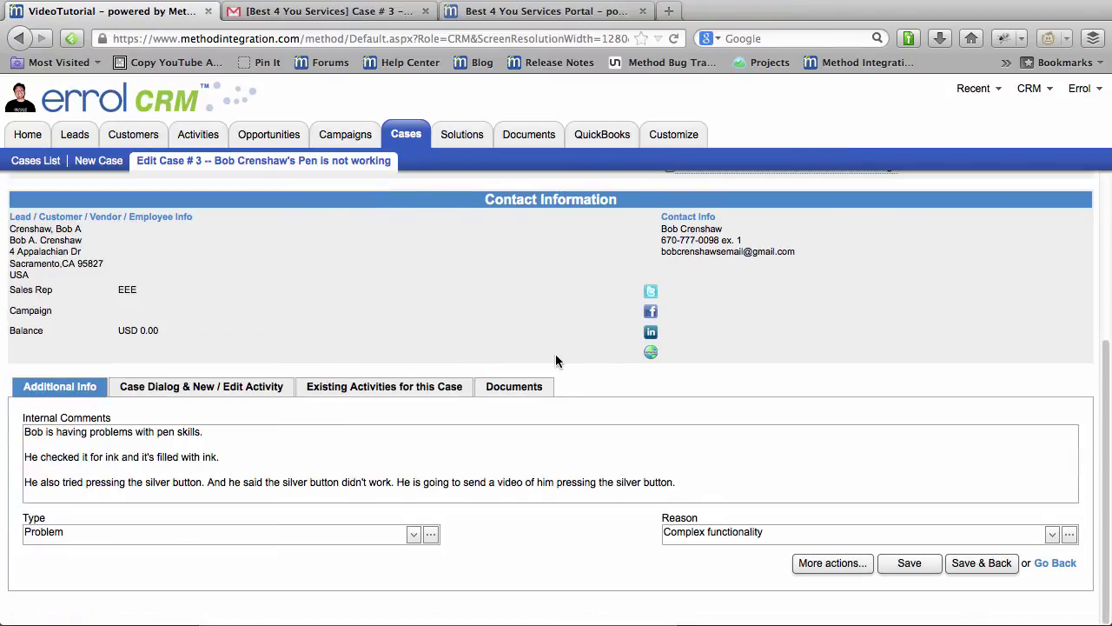
left_click(385, 388)
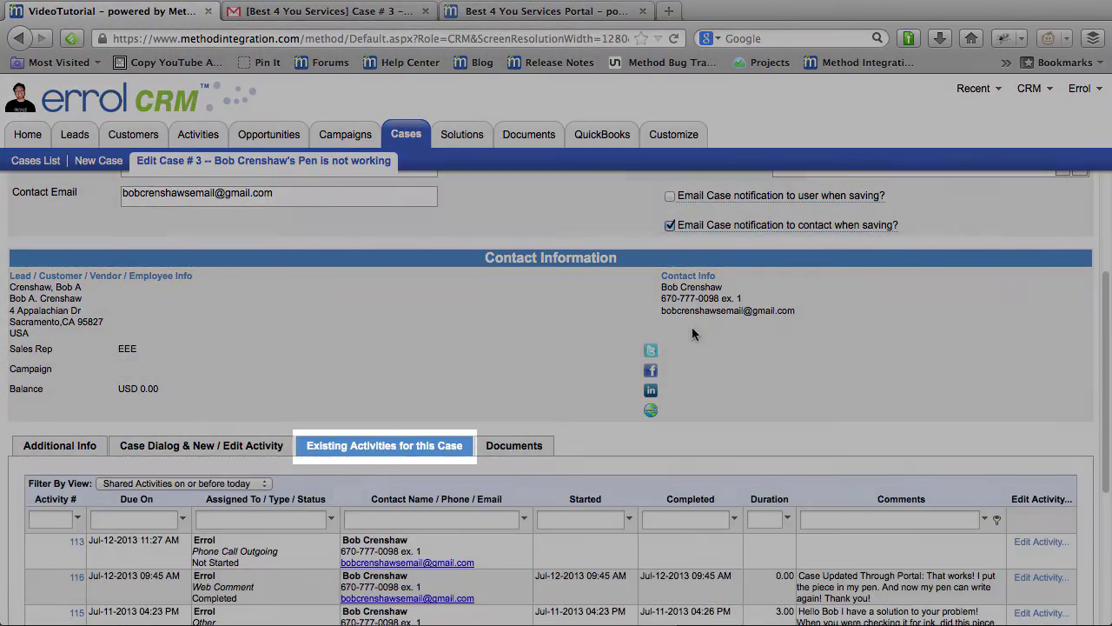
scroll(775, 361, "down", 5)
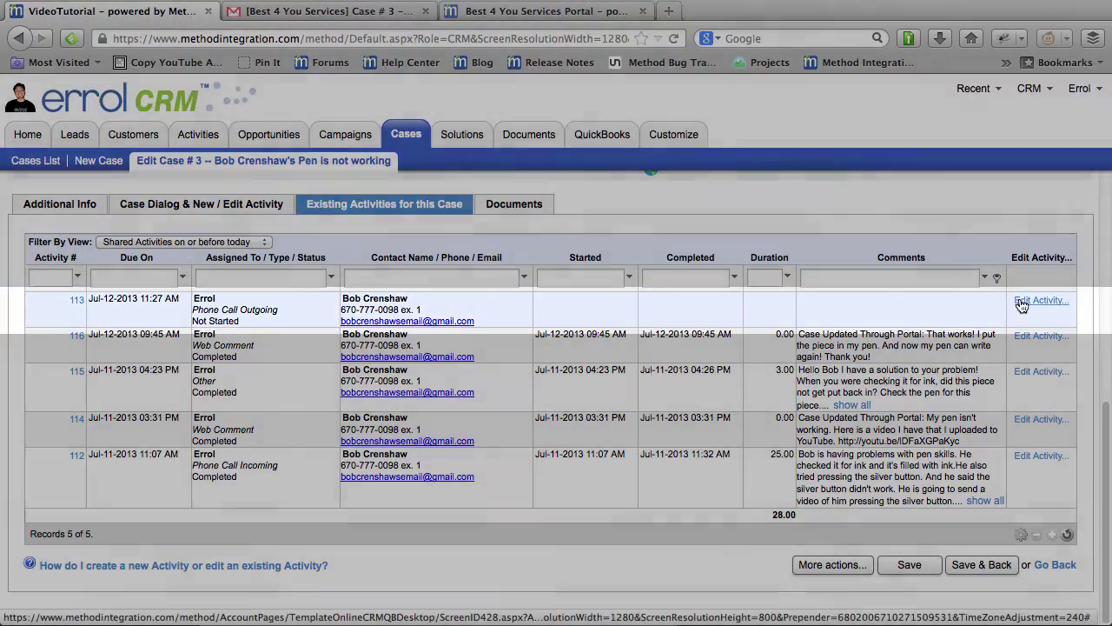
Step: Open the not-started outgoing phone call activity for editing and go to its comments section
left_click(1022, 302)
scroll(826, 492, "down", 10)
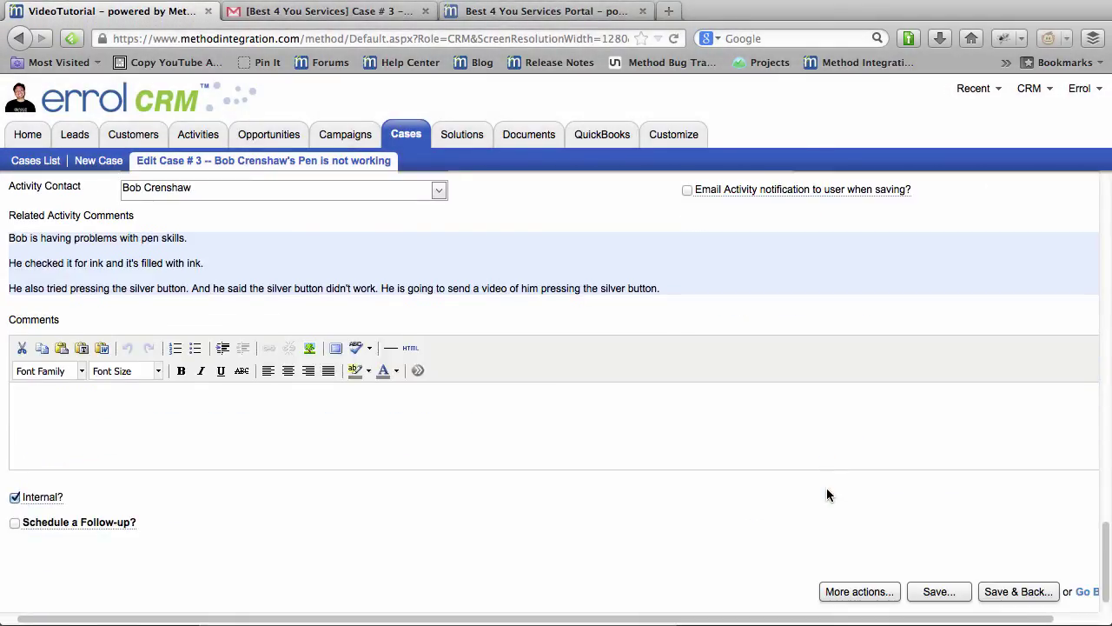
scroll(827, 494, "up", 5)
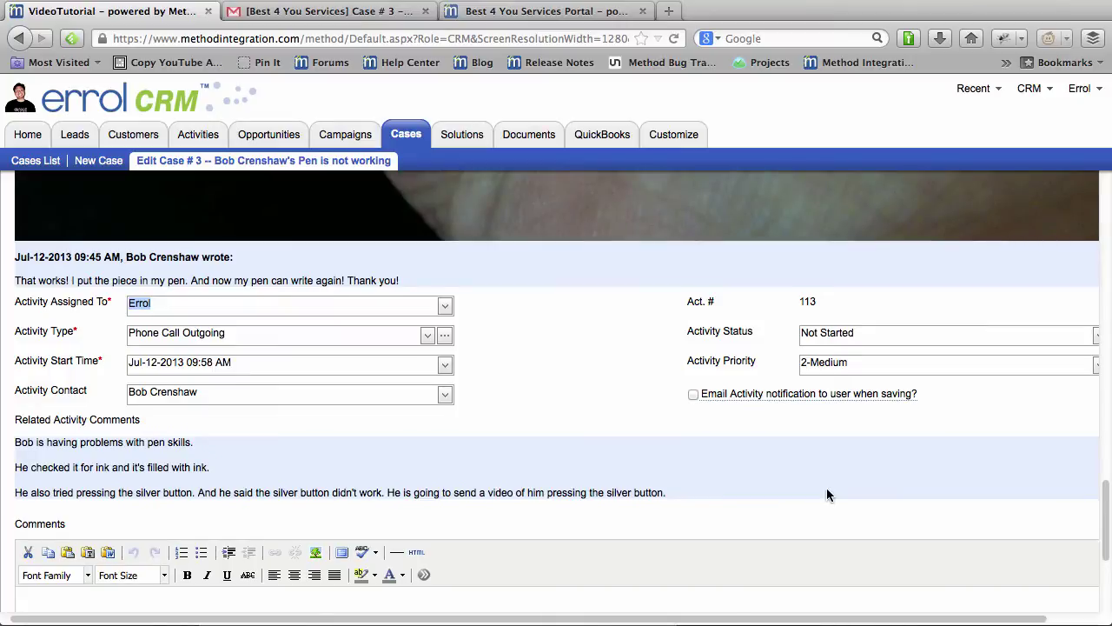
scroll(826, 493, "down", 4)
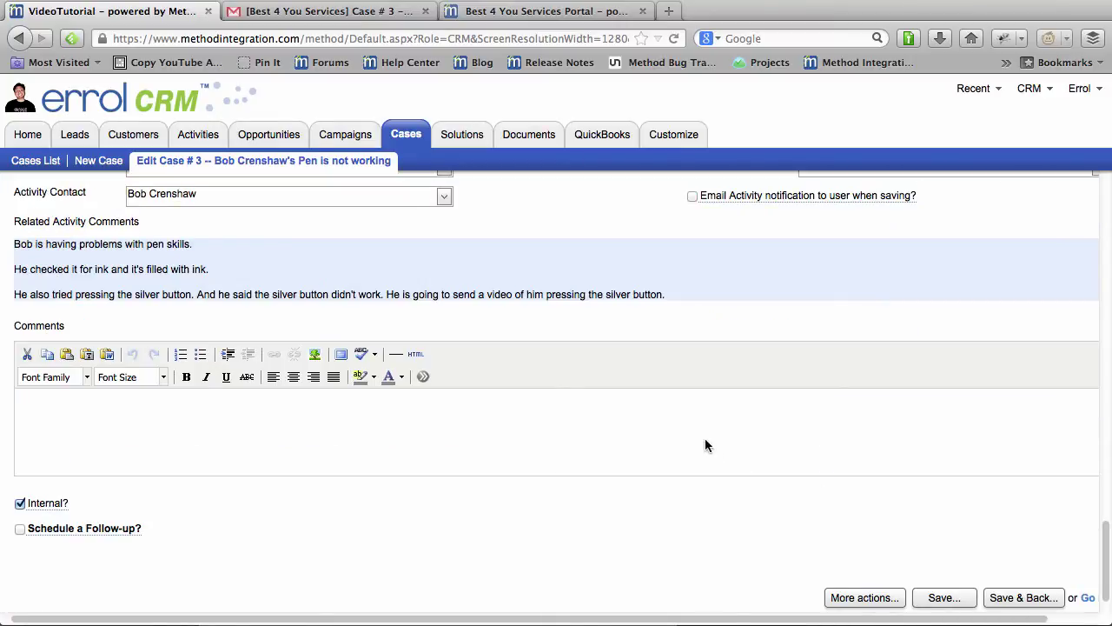
Step: Enter the activity comment "Case was closed before I needed to followup! Huzzah!"
type("Case was closed before I nee")
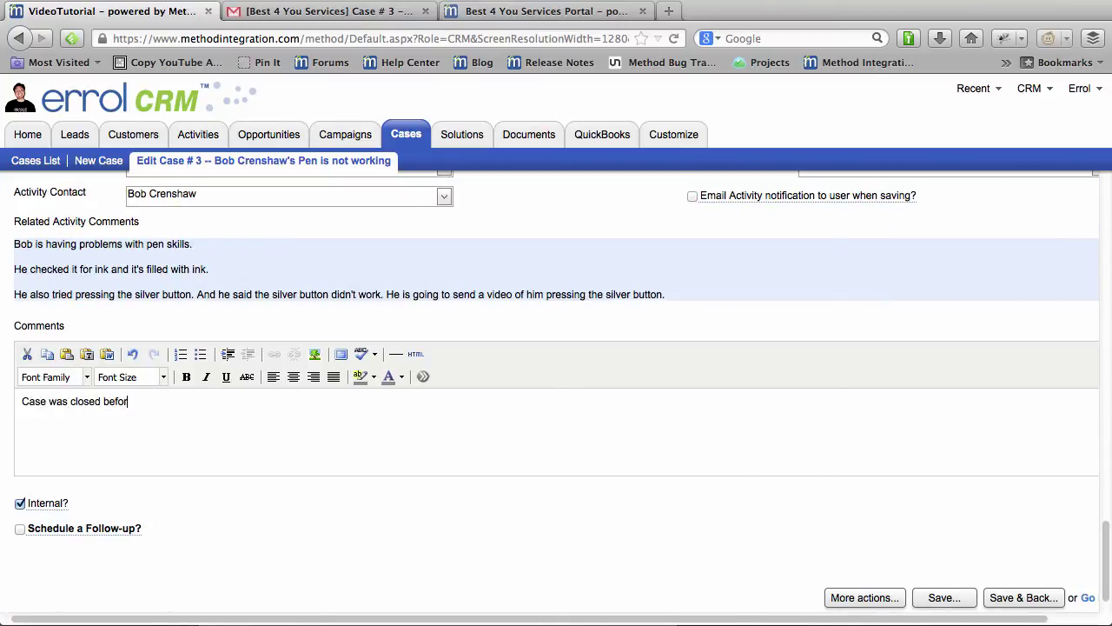
type("ded to followup! Huzzah!")
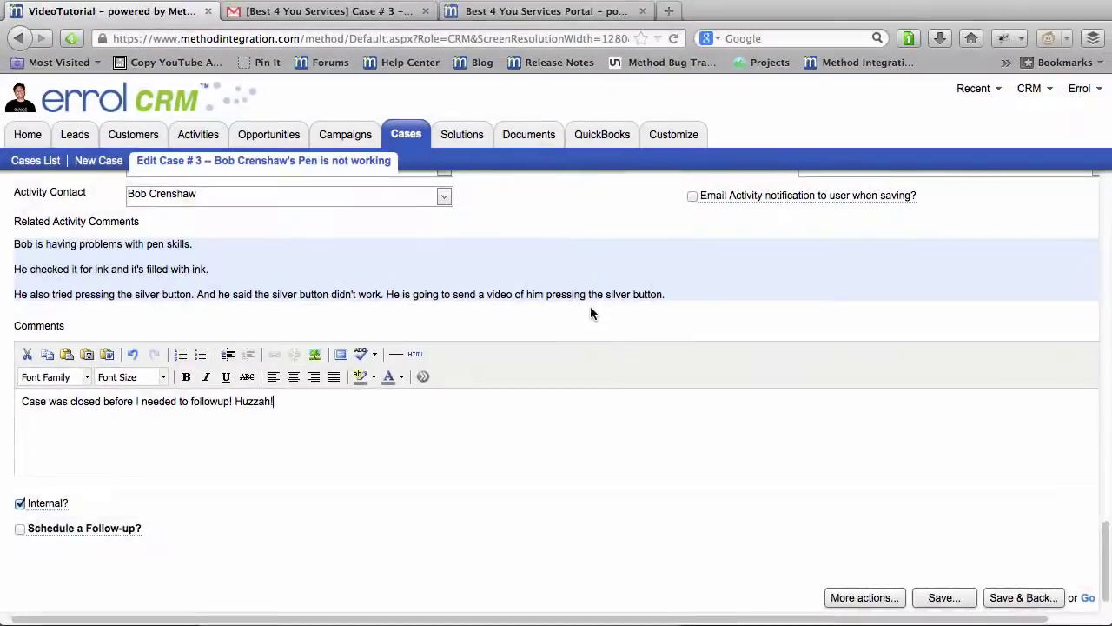
Step: Set the outgoing phone call activity's status to Completed
scroll(590, 312, "up", 3)
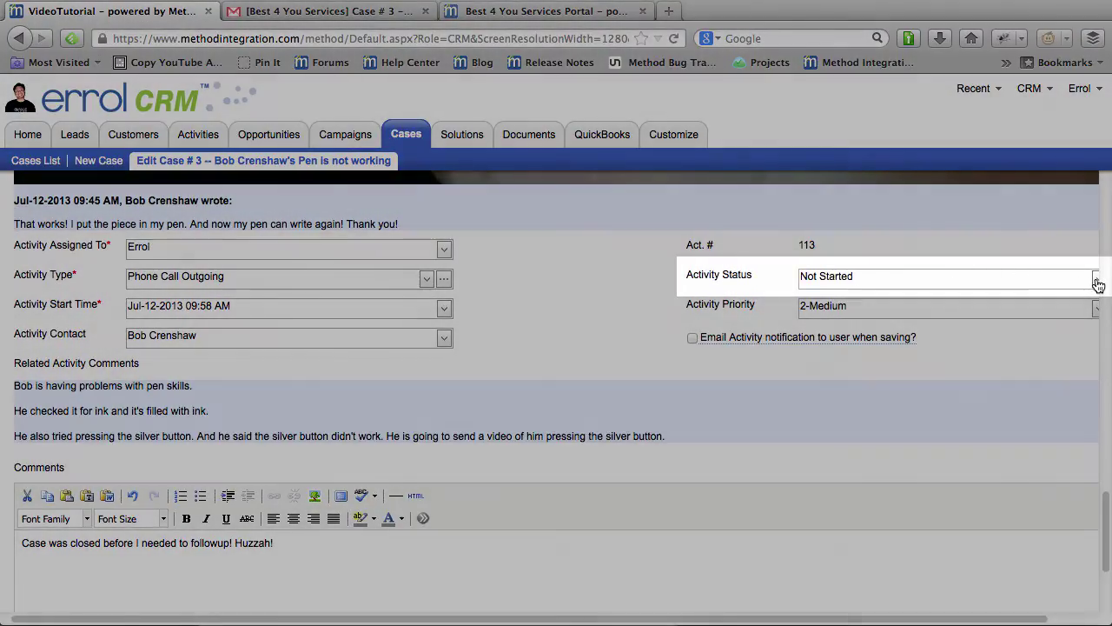
left_click(1093, 281)
left_click(901, 321)
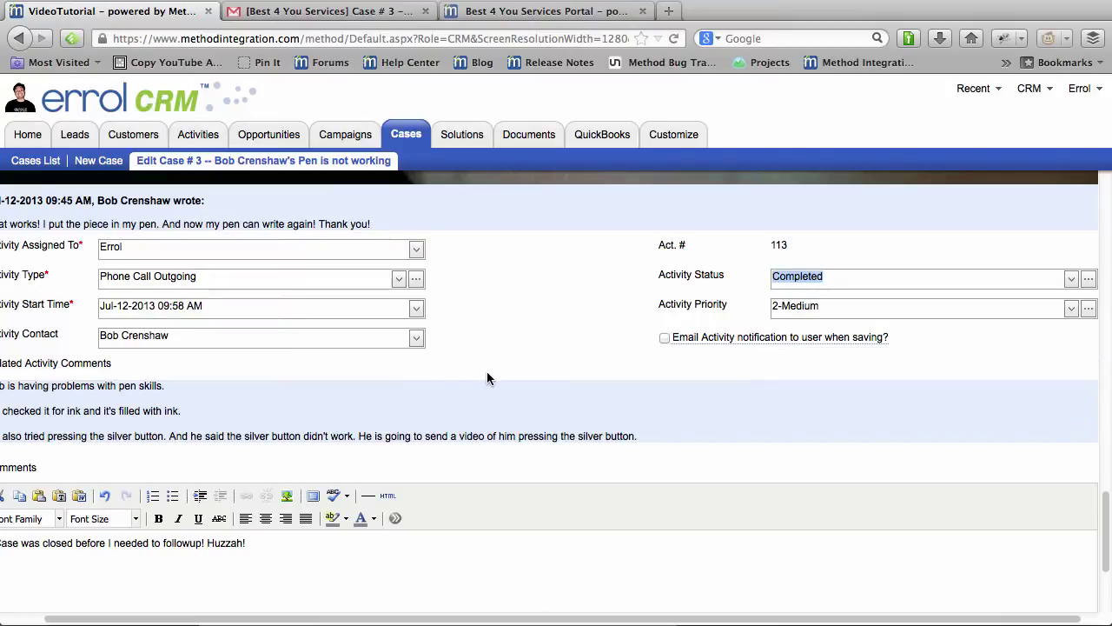
Step: Change the phone call activity's status to Cancelled, and save the case with its activity, returning to the cases list
left_click(1072, 283)
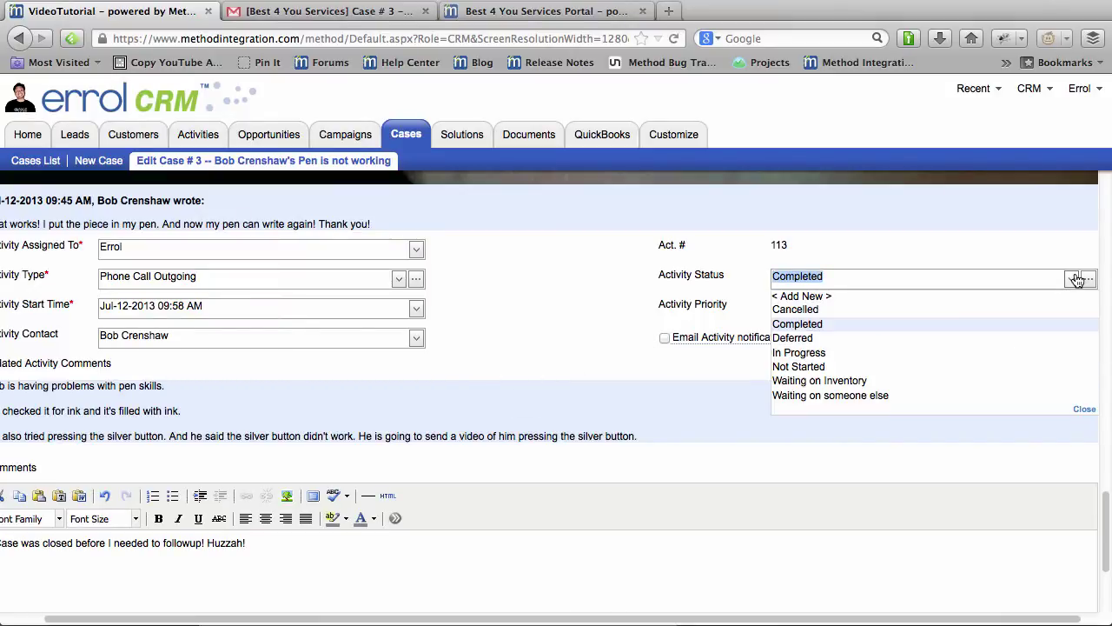
left_click(858, 309)
scroll(496, 392, "down", 5)
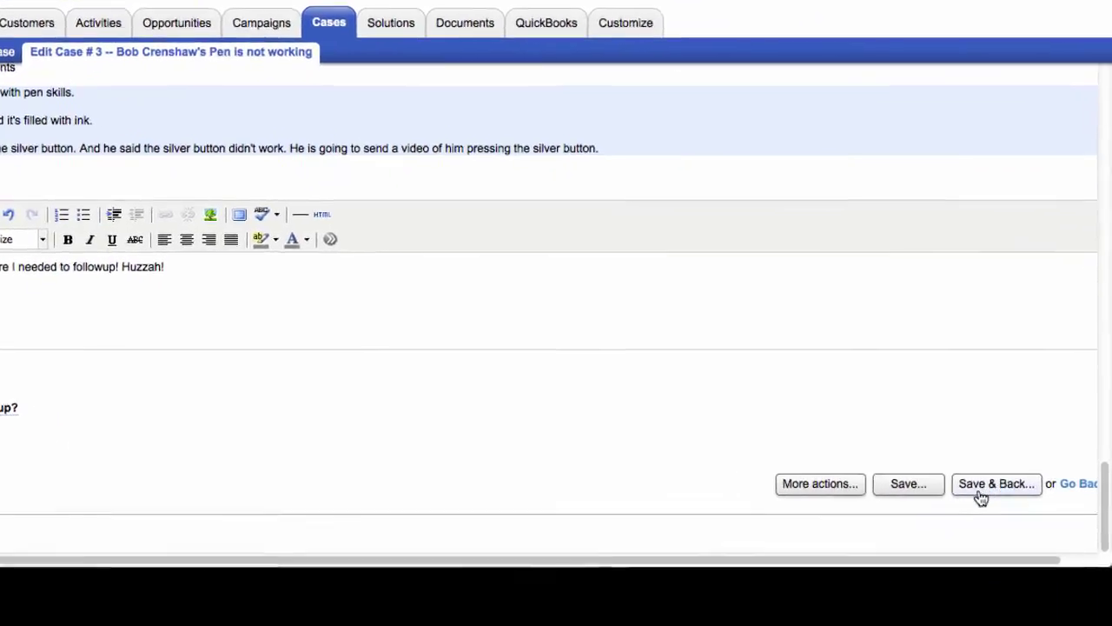
left_click(980, 491)
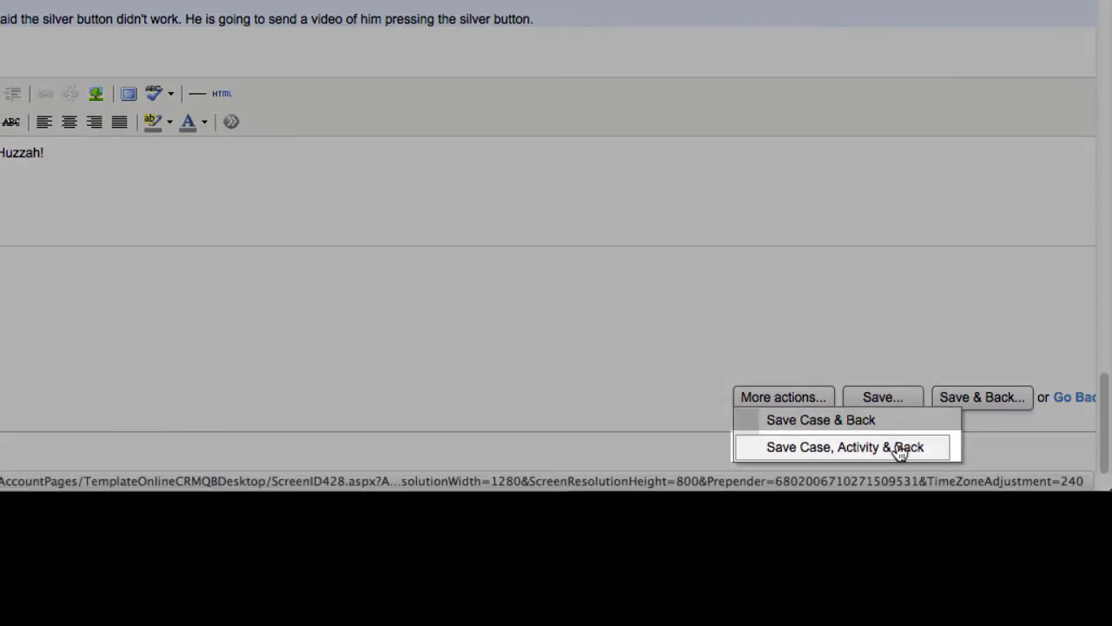
left_click(900, 448)
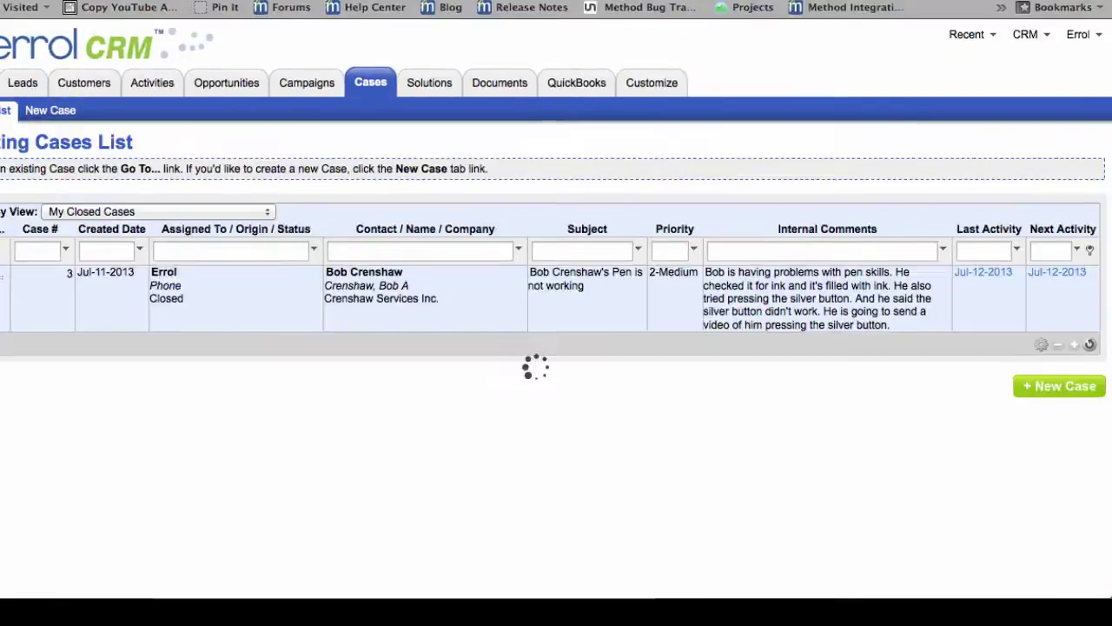